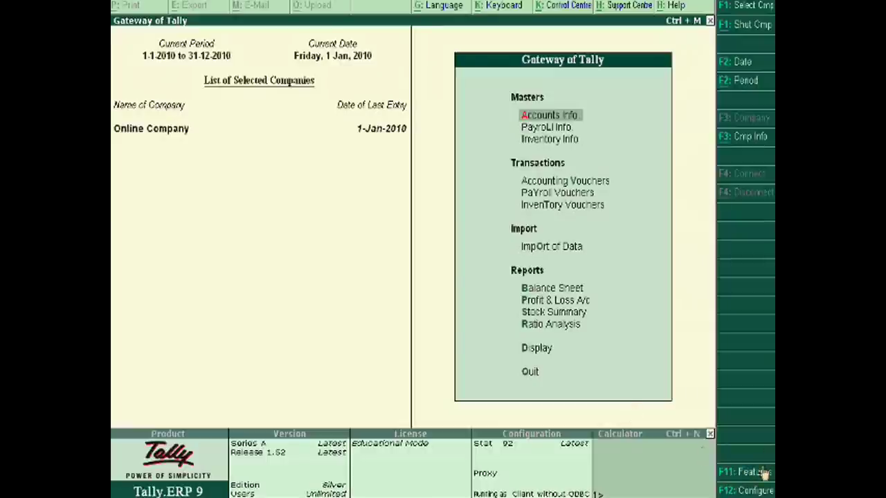
- In F11 Inventory Features for Online Company, set Maintain Stock Categories to Yes
{"action": "left_click", "coordinate": [764, 473]}
{"action": "key", "text": "Down"}
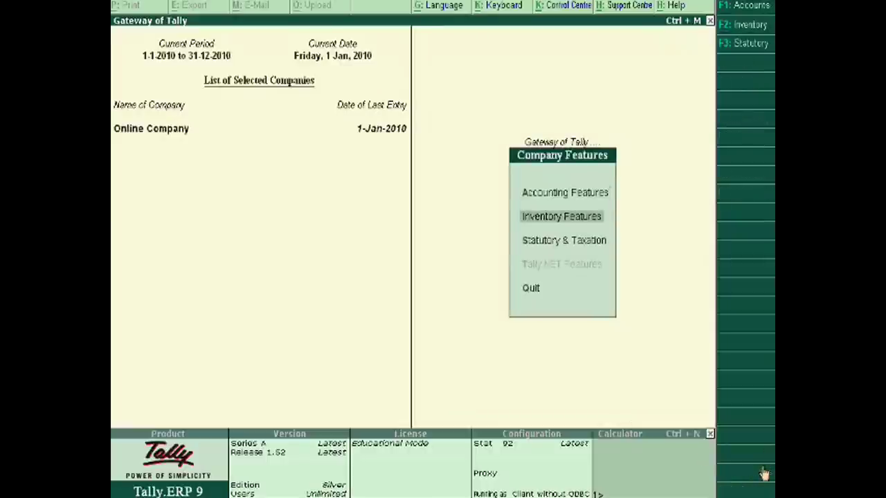
{"action": "key", "text": "Return"}
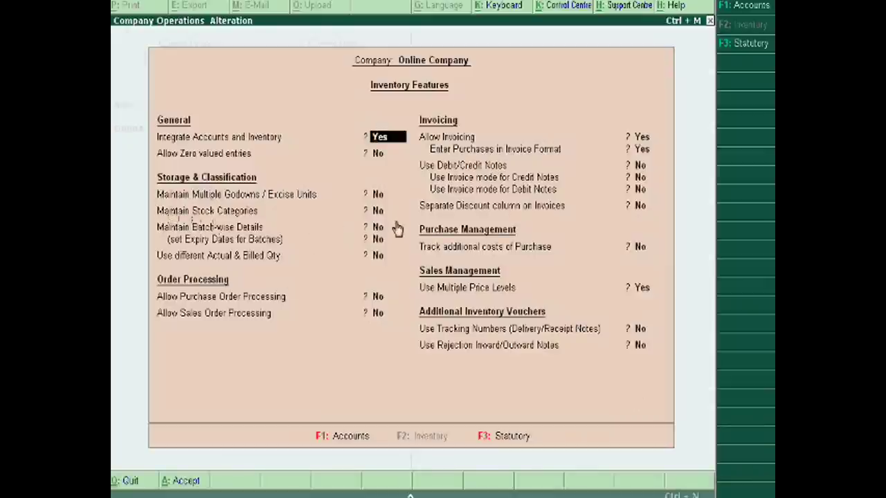
{"action": "key", "text": "Return"}
{"action": "key", "text": "Return"}
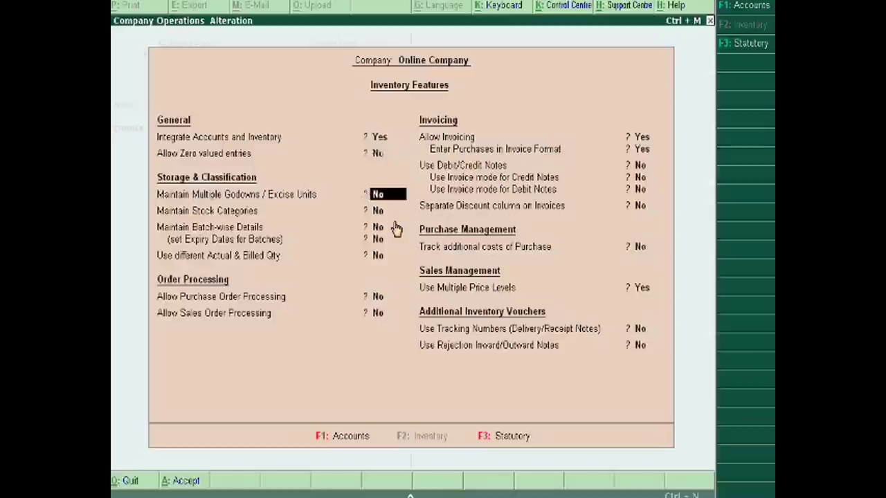
{"action": "key", "text": "Return"}
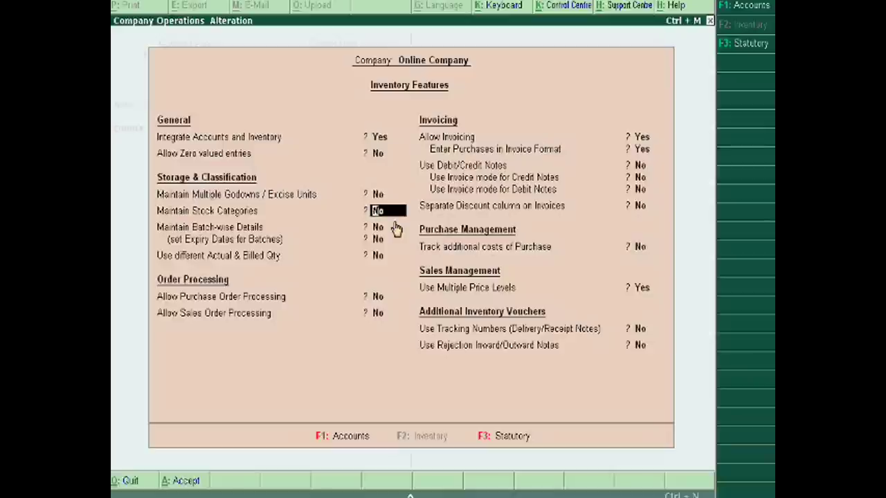
{"action": "type", "text": "Yes"}
{"action": "key", "text": "Return"}
{"action": "key", "text": "Return"}
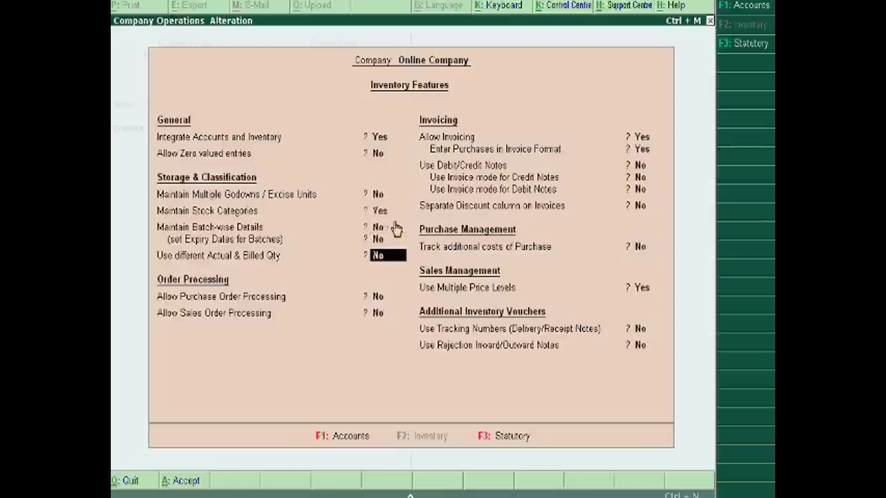
{"action": "key", "text": "Return"}
{"action": "key", "text": "Return"}
{"action": "key", "text": "Return"}
{"action": "key", "text": "Return"}
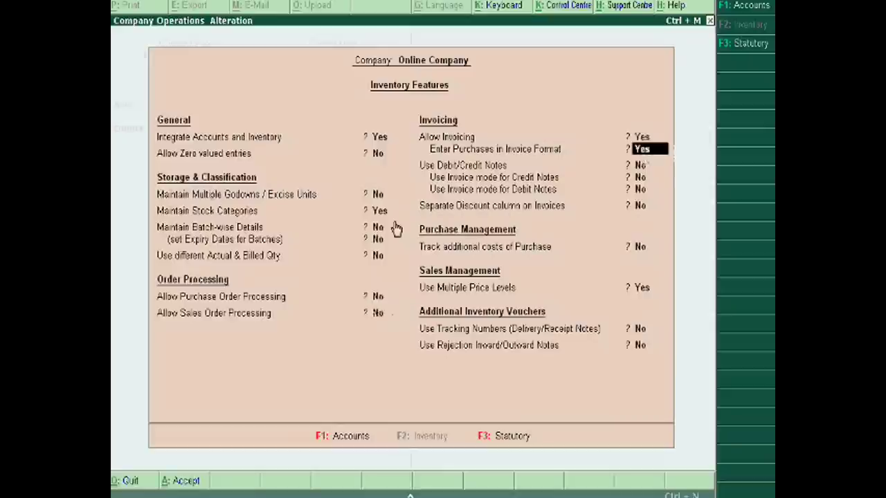
{"action": "key", "text": "Return"}
{"action": "key", "text": "Return"}
{"action": "key", "text": "Return"}
{"action": "key", "text": "Return"}
{"action": "key", "text": "Return"}
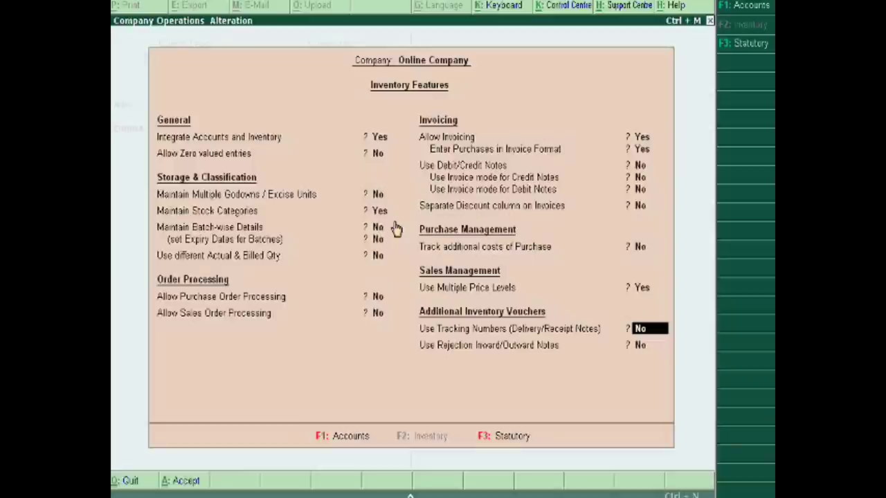
{"action": "key", "text": "Return"}
{"action": "key", "text": "Return"}
{"action": "key", "text": "Return"}
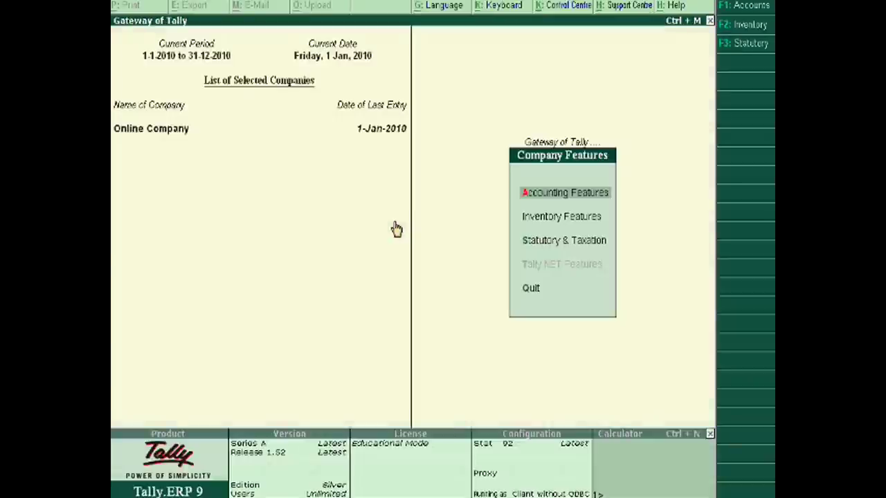
- Under Inventory Info > Stock Categories, create category 'Vaseline' under Primary
{"action": "key", "text": "Escape"}
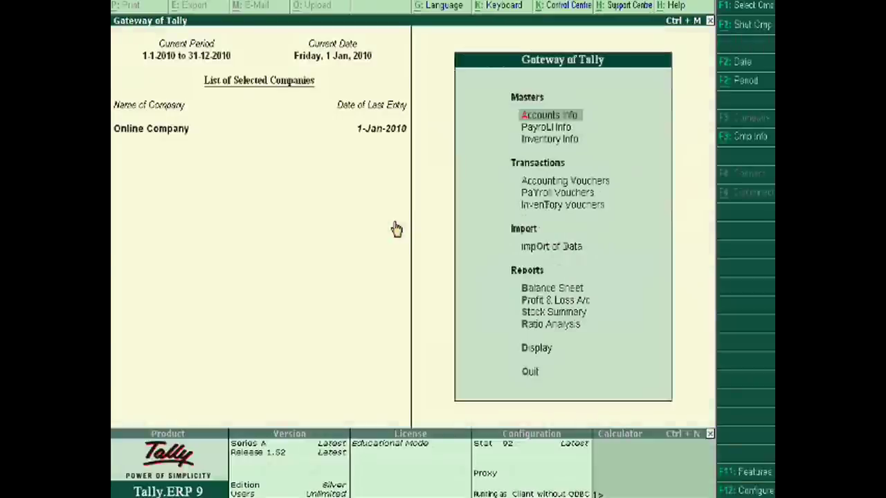
{"action": "key", "text": "Down"}
{"action": "key", "text": "Down"}
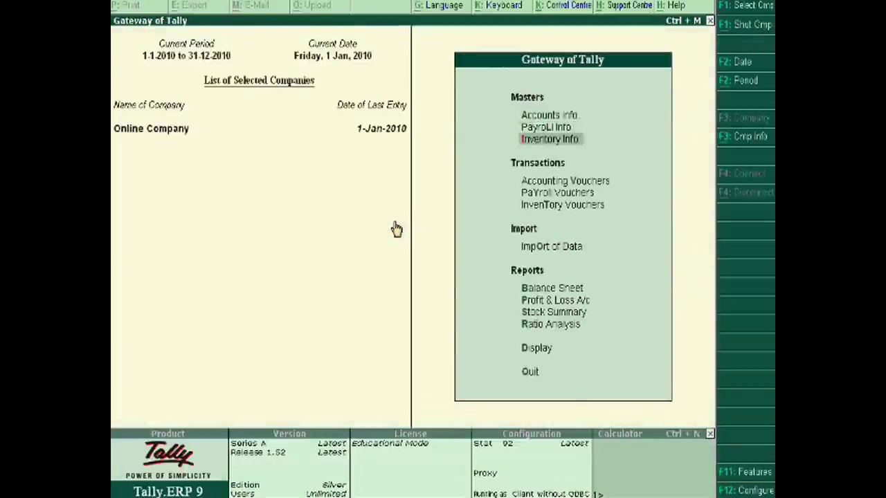
{"action": "key", "text": "Return"}
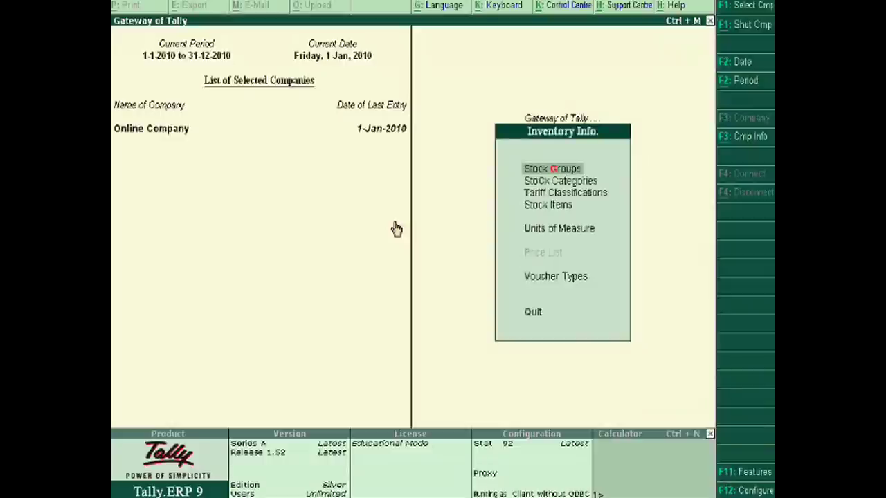
{"action": "key", "text": "Down"}
{"action": "key", "text": "Return"}
{"action": "key", "text": "Return"}
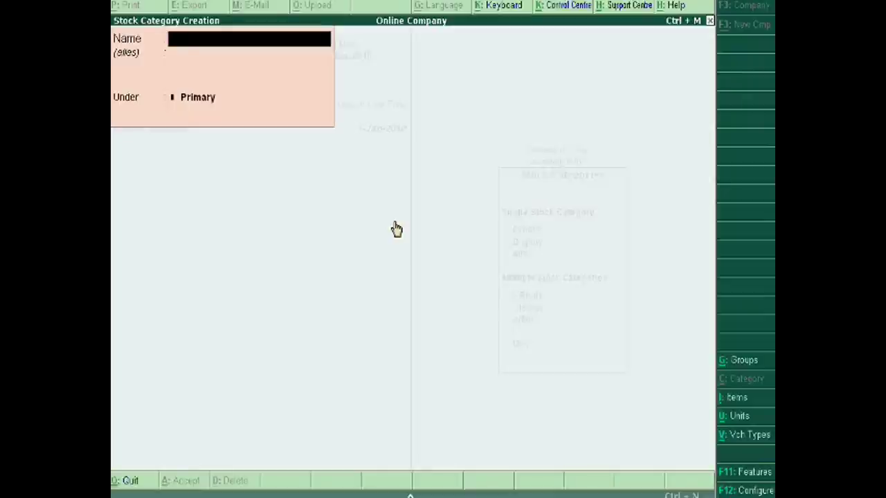
{"action": "type", "text": "Vaseline"}
{"action": "key", "text": "Return"}
{"action": "key", "text": "Return"}
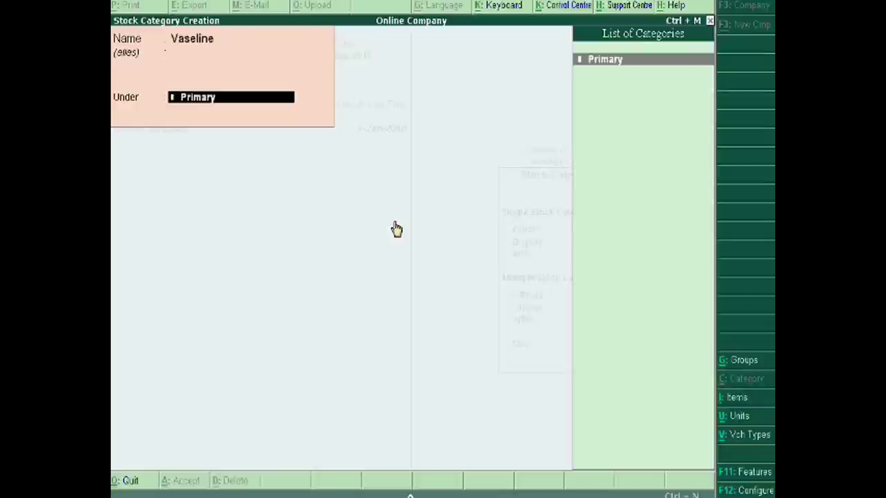
{"action": "key", "text": "Return"}
{"action": "key", "text": "Return"}
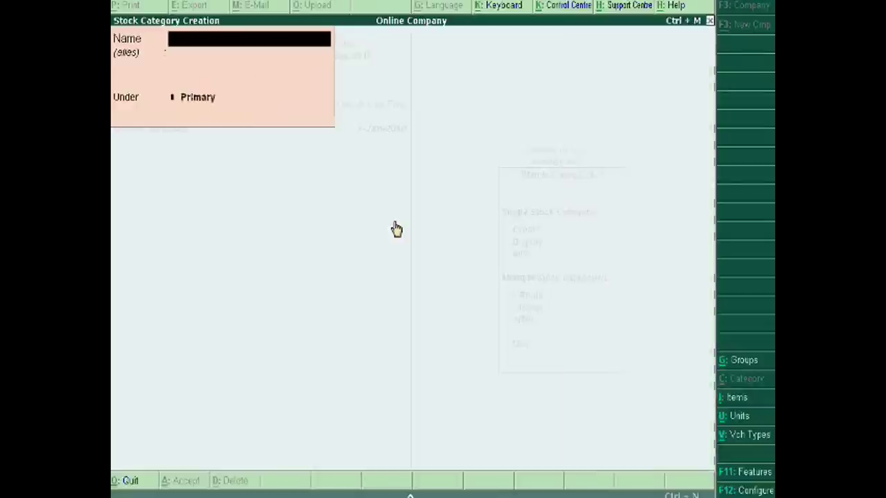
{"action": "key", "text": "Escape"}
{"action": "key", "text": "Return"}
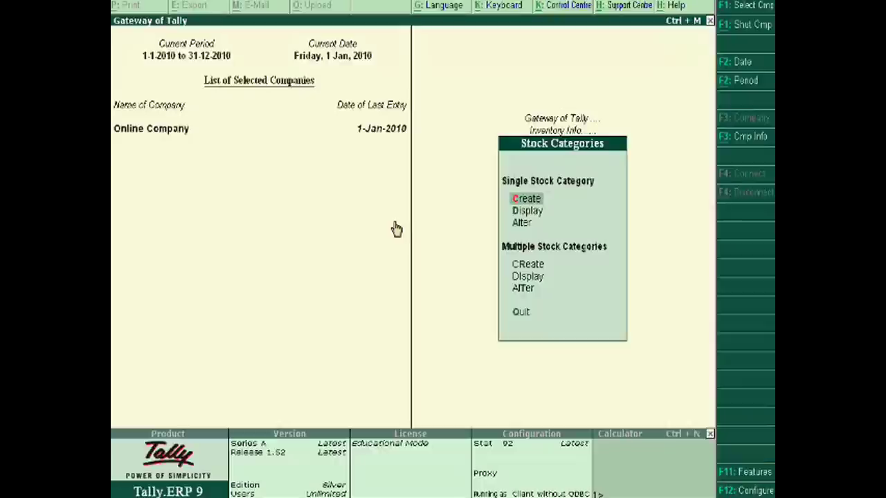
- Begin stock item 'Vaseline 10 Ml' under Primary, with category Vaseline
{"action": "key", "text": "Escape"}
{"action": "key", "text": "Down"}
{"action": "key", "text": "Down"}
{"action": "key", "text": "Down"}
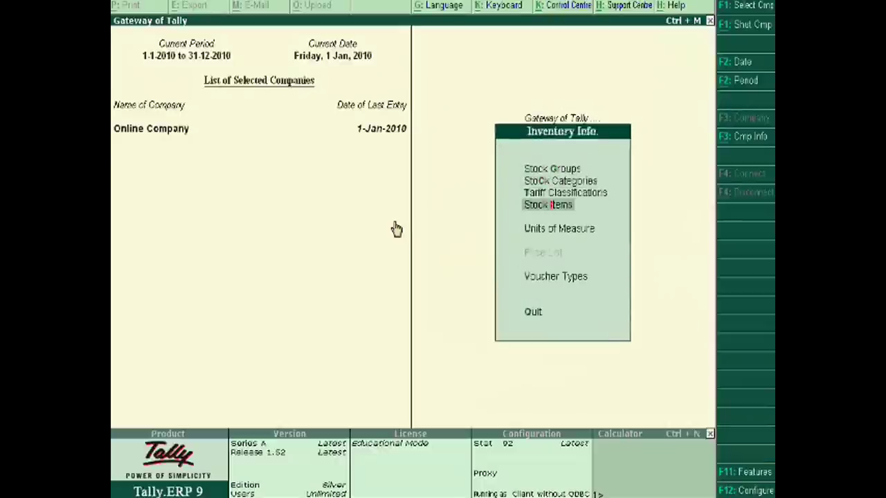
{"action": "key", "text": "Return"}
{"action": "key", "text": "Return"}
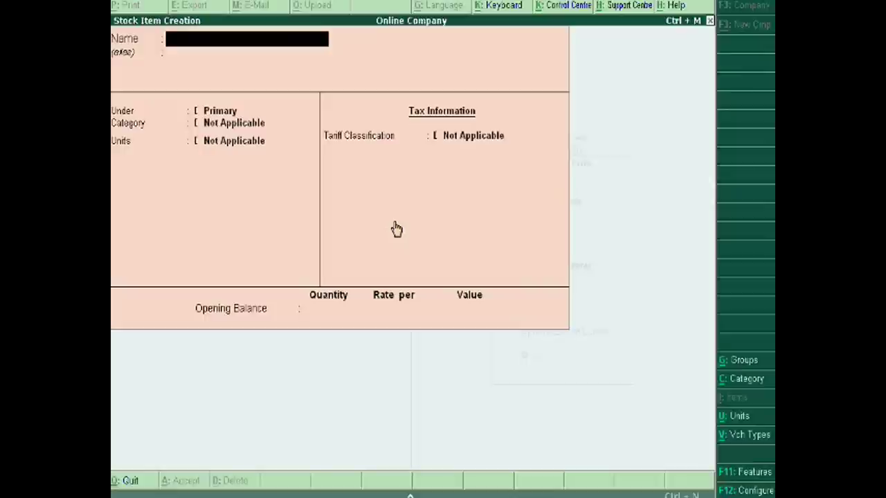
{"action": "type", "text": "Vaseline 10 Ml"}
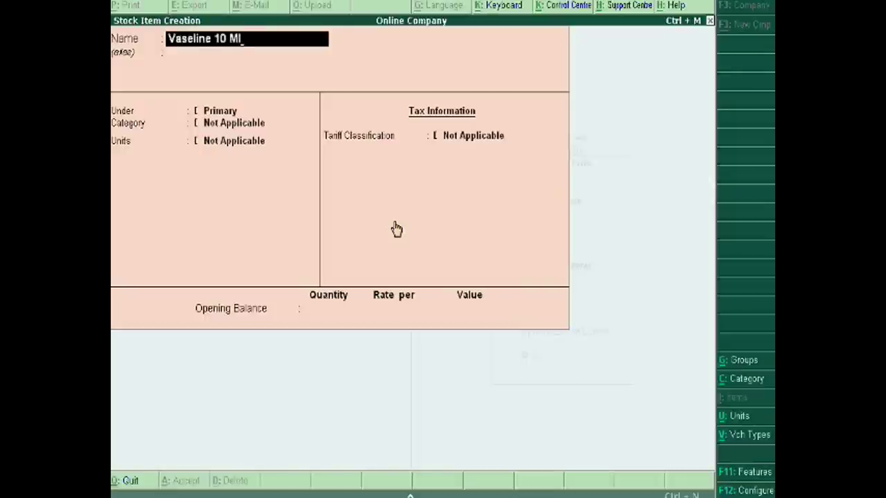
{"action": "key", "text": "Return"}
{"action": "key", "text": "Return"}
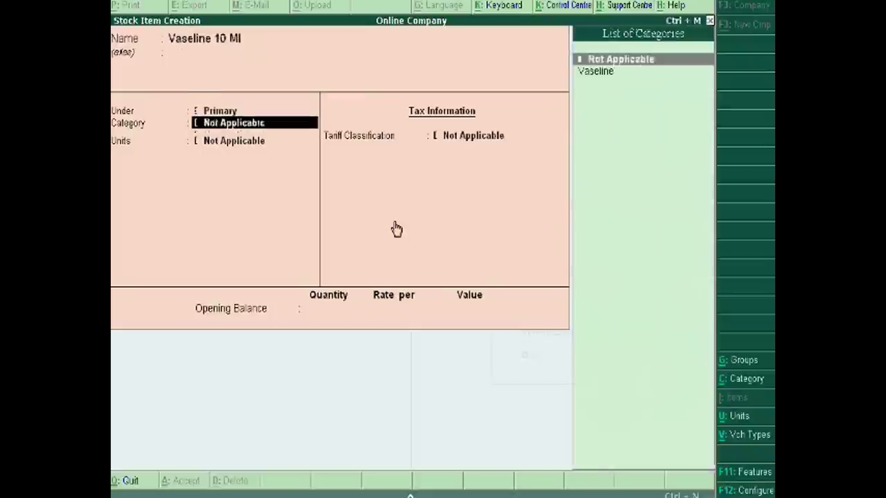
{"action": "key", "text": "Down"}
{"action": "key", "text": "Return"}
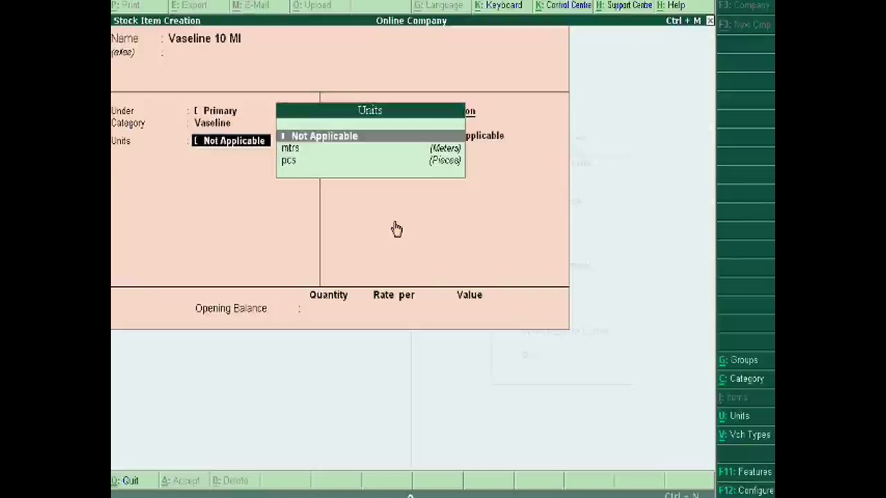
- Create the unit of measure 'number' for the item
{"action": "key", "text": "alt+c"}
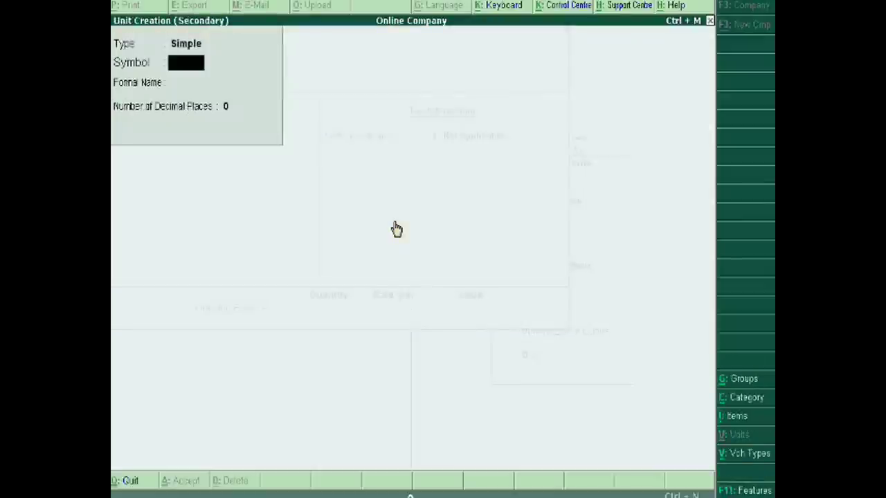
{"action": "type", "text": "number"}
{"action": "key", "text": "Return"}
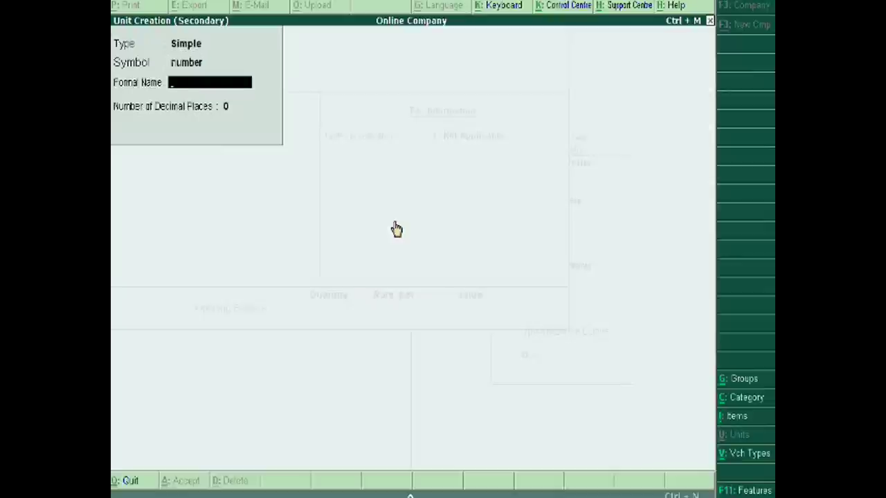
{"action": "type", "text": "No"}
{"action": "key", "text": "Return"}
- Leave Alternate Units as Not Applicable and save Vaseline 10 Ml with unit number
{"action": "key", "text": "Return"}
{"action": "key", "text": "Return"}
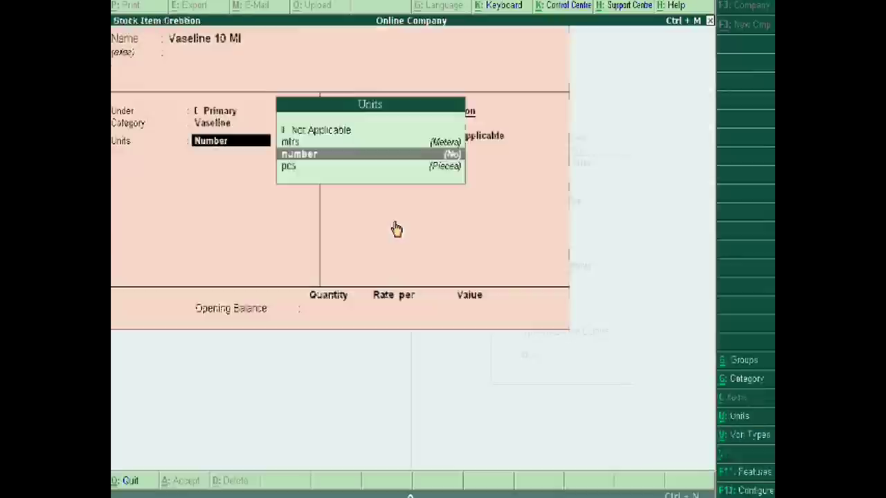
{"action": "key", "text": "Return"}
{"action": "key", "text": "Down"}
{"action": "key", "text": "Down"}
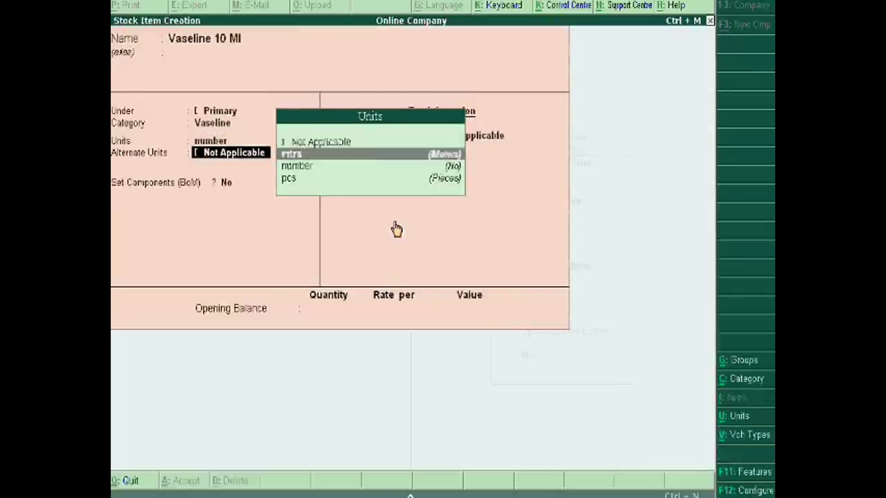
{"action": "key", "text": "Return"}
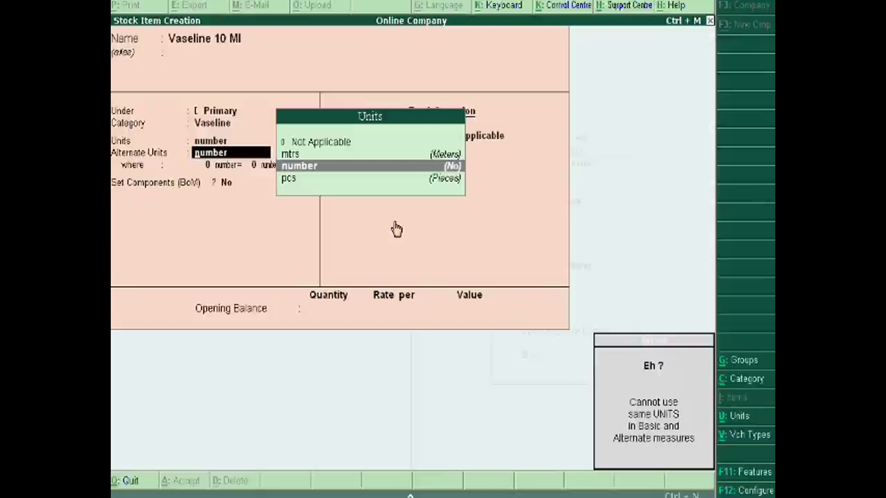
{"action": "key", "text": "Up"}
{"action": "key", "text": "Up"}
{"action": "key", "text": "Return"}
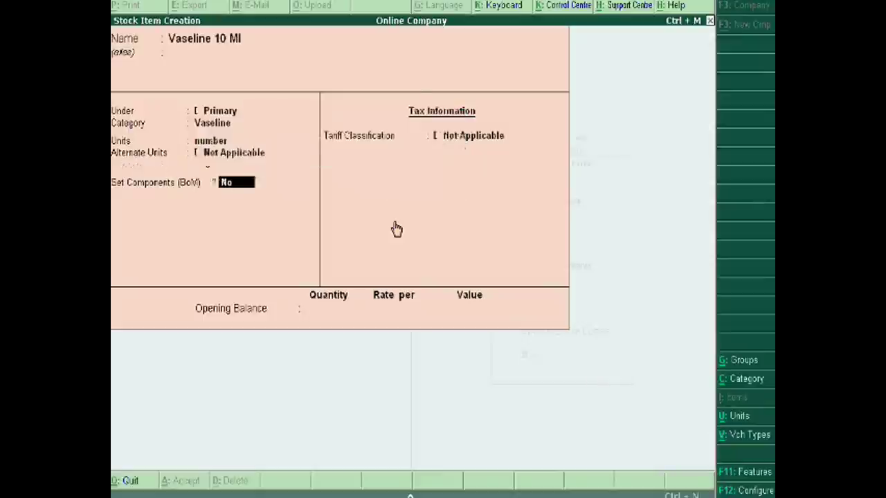
{"action": "key", "text": "Return"}
{"action": "key", "text": "Return"}
{"action": "key", "text": "Return"}
{"action": "key", "text": "Return"}
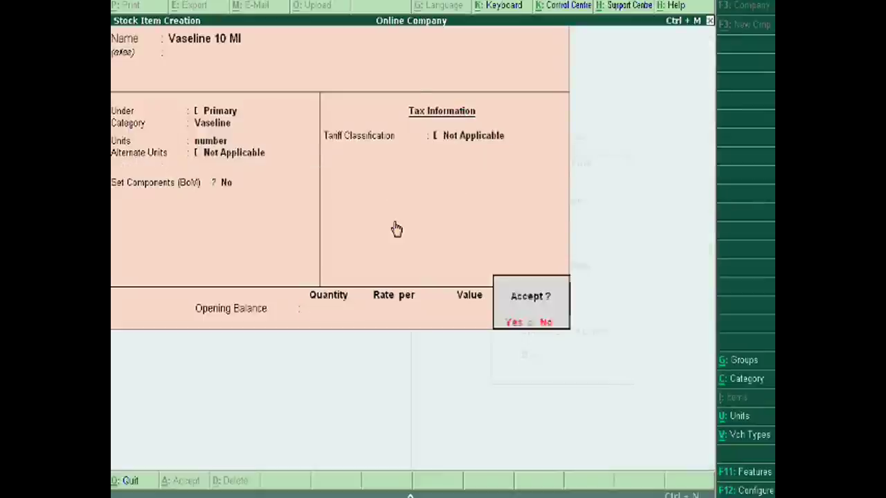
{"action": "key", "text": "Escape"}
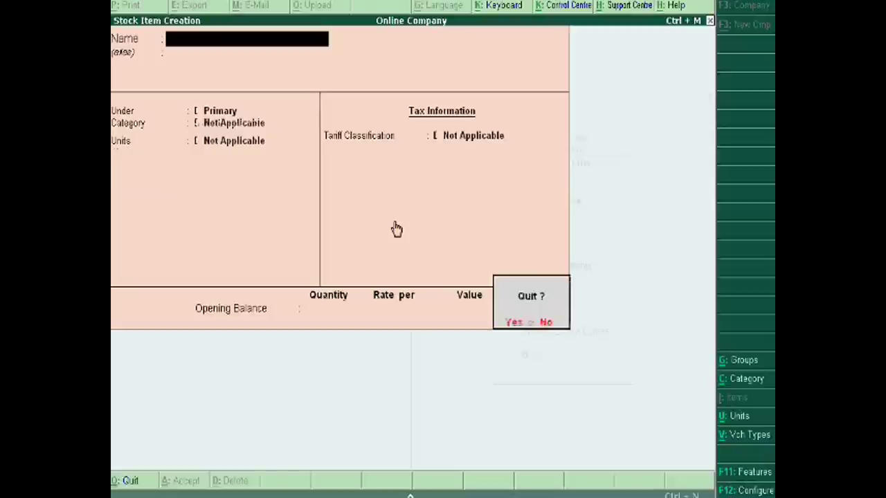
- Enter stock item 'Vaseline 20 Ml': Primary, category Vaseline, unit number, Alternate Units Not Applicable
{"action": "key", "text": "Return"}
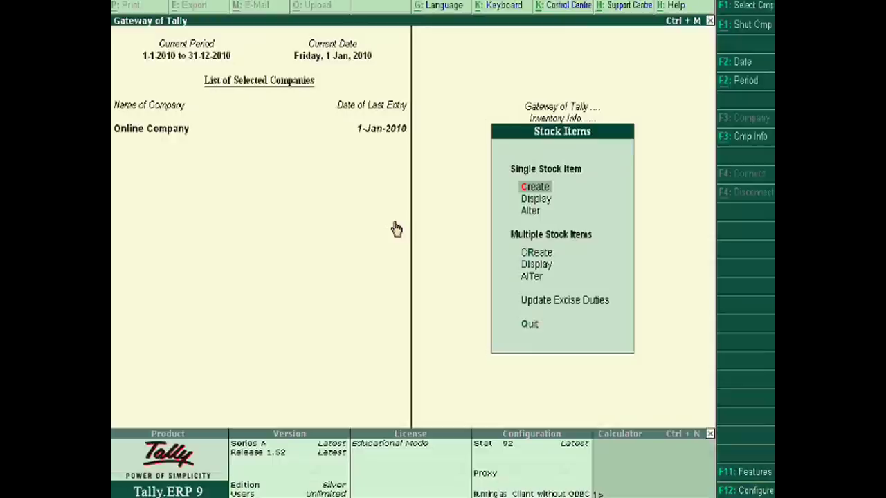
{"action": "key", "text": "Return"}
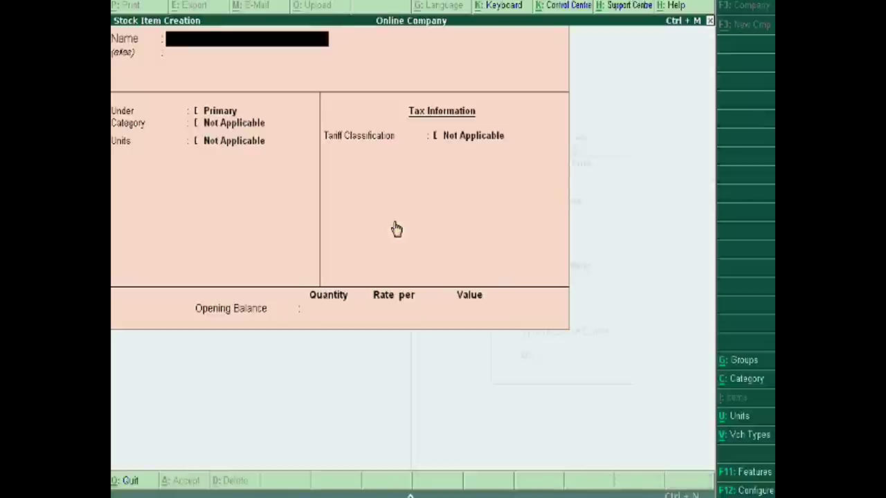
{"action": "type", "text": "Vaseline"}
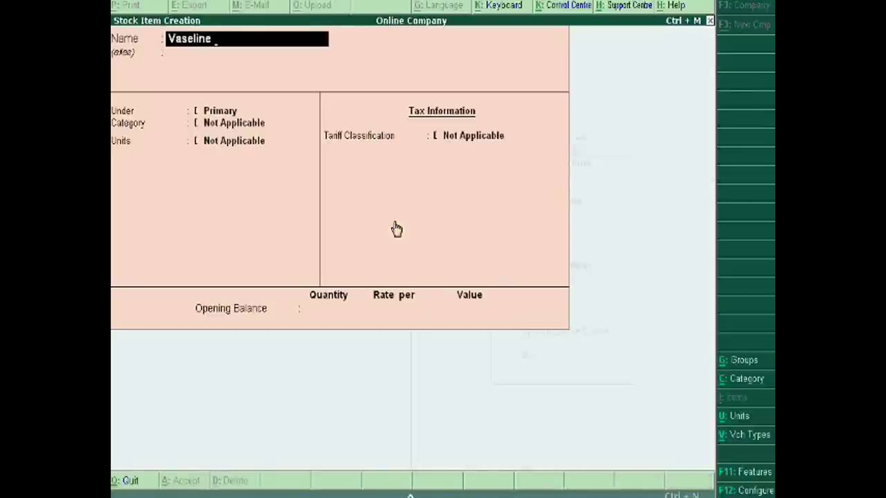
{"action": "type", "text": " 20 Ml"}
{"action": "key", "text": "Return"}
{"action": "key", "text": "Return"}
{"action": "key", "text": "Return"}
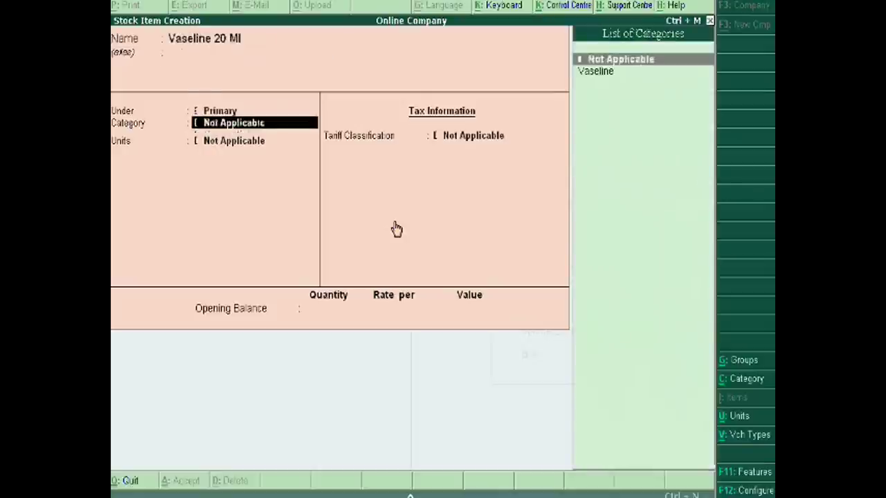
{"action": "key", "text": "Down"}
{"action": "key", "text": "Return"}
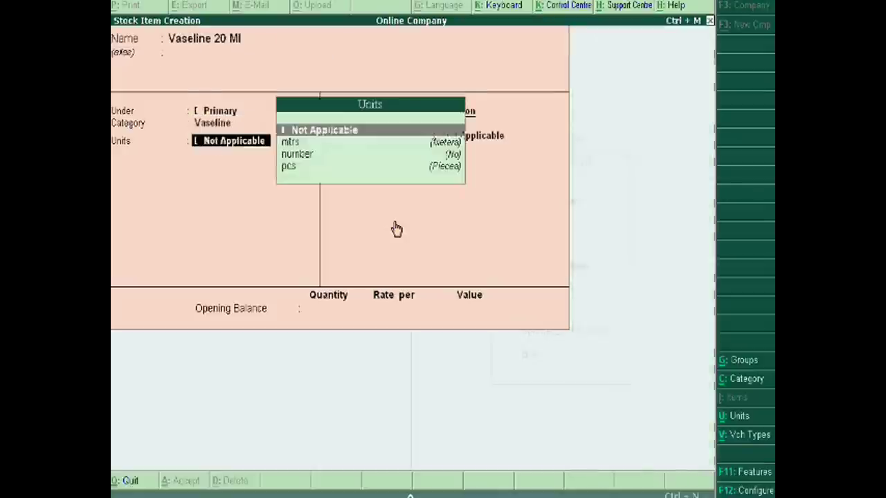
{"action": "key", "text": "Down"}
{"action": "key", "text": "Down"}
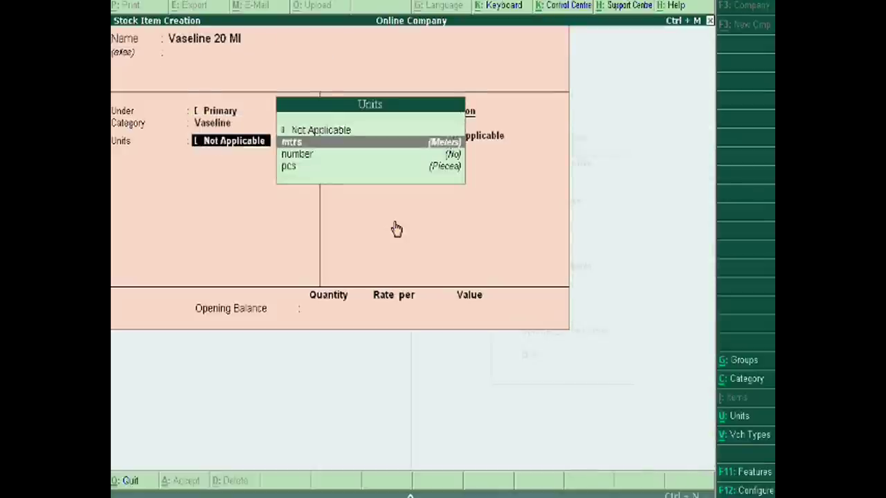
{"action": "key", "text": "Return"}
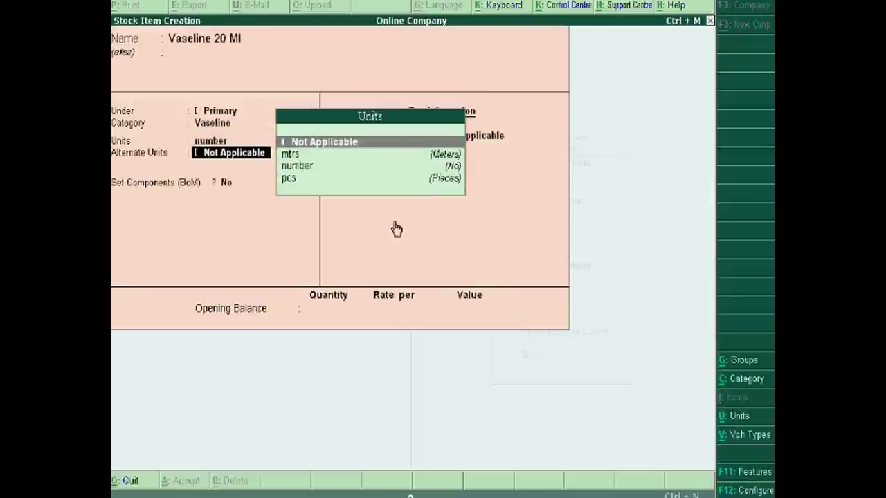
{"action": "key", "text": "Return"}
{"action": "key", "text": "Return"}
{"action": "key", "text": "Return"}
{"action": "key", "text": "Return"}
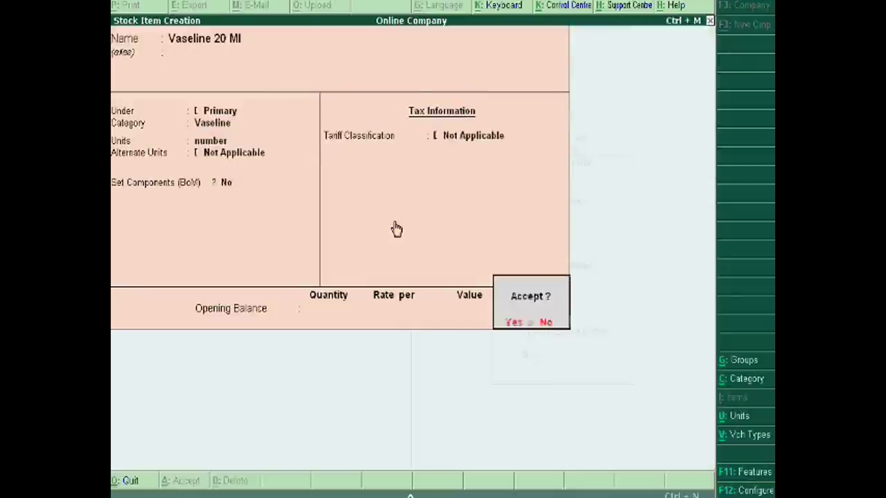
{"action": "key", "text": "Return"}
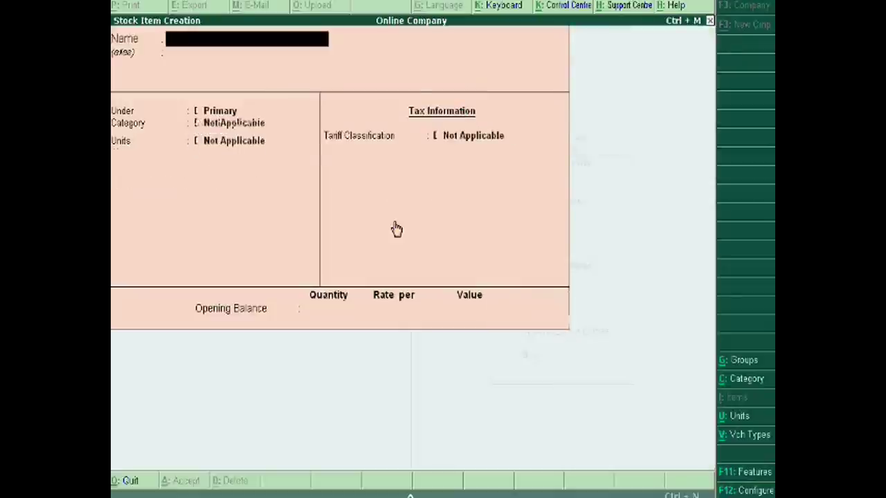
- Save stock item 'Vaseline 30 Ml': Primary, category Vaseline, unit number, no alternate unit
{"action": "type", "text": "Vase"}
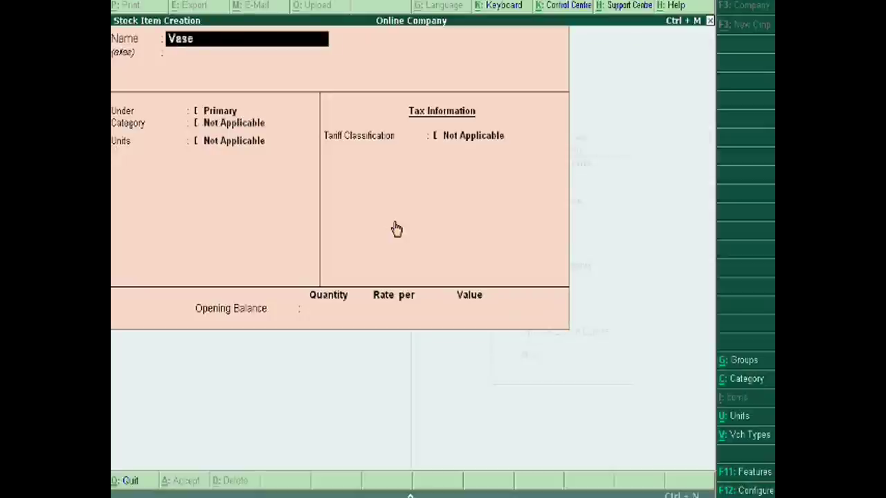
{"action": "type", "text": "line 30 Ml"}
{"action": "key", "text": "Return"}
{"action": "key", "text": "Return"}
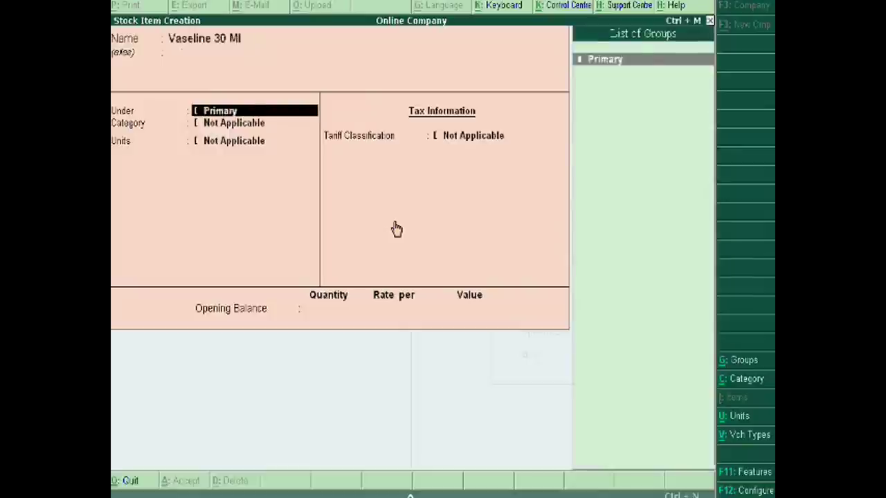
{"action": "key", "text": "Return"}
{"action": "key", "text": "Down"}
{"action": "key", "text": "Return"}
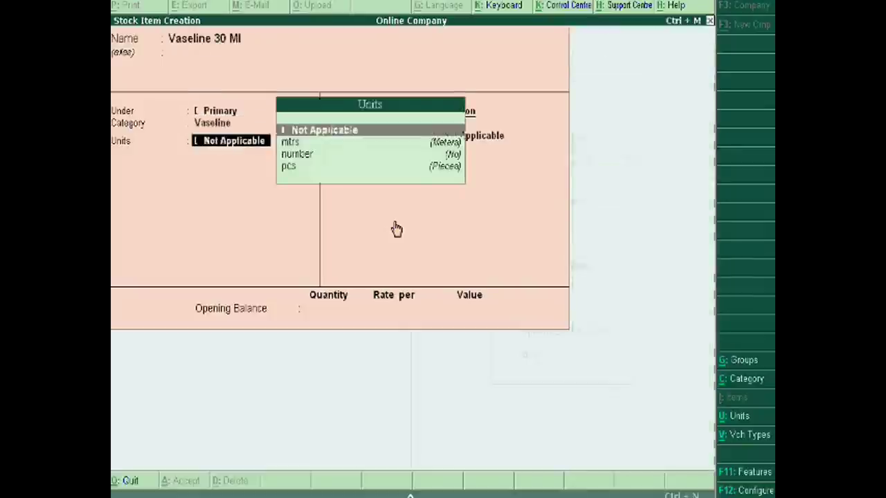
{"action": "key", "text": "Down"}
{"action": "key", "text": "Down"}
{"action": "key", "text": "Return"}
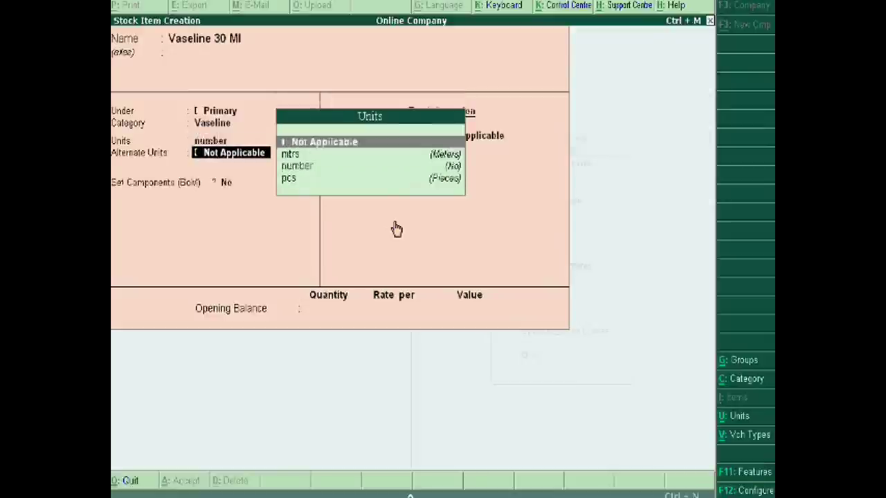
{"action": "key", "text": "Return"}
{"action": "key", "text": "Return"}
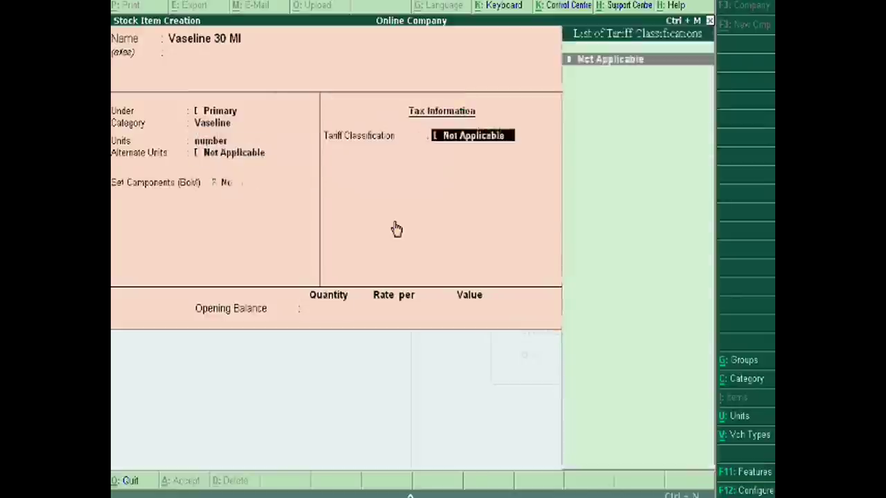
{"action": "key", "text": "Return"}
{"action": "key", "text": "Return"}
{"action": "key", "text": "Return"}
{"action": "key", "text": "Escape"}
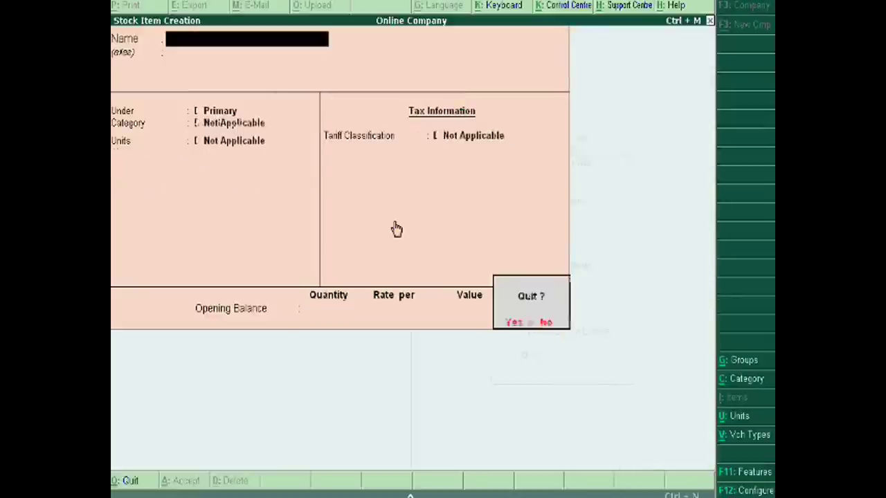
{"action": "key", "text": "Return"}
- Fill Purchase voucher No. 1 header: party Cash, ledger Purchase, excise class Not Applicable
{"action": "key", "text": "Escape"}
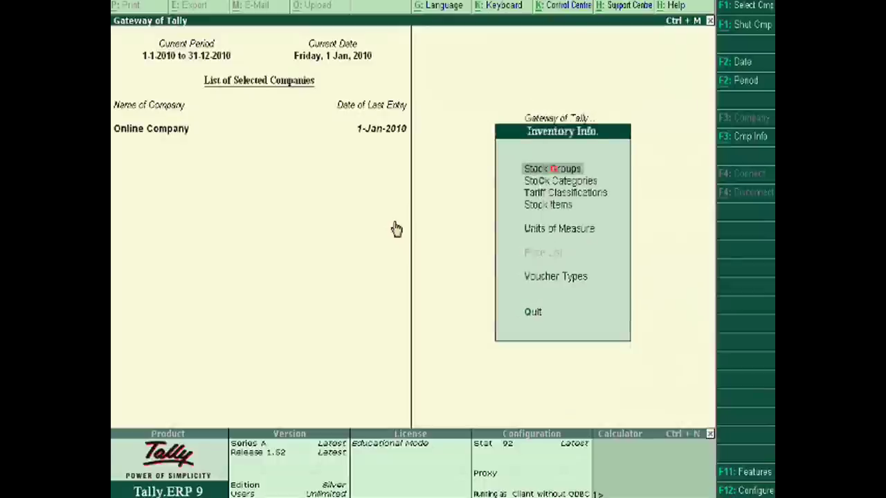
{"action": "key", "text": "Escape"}
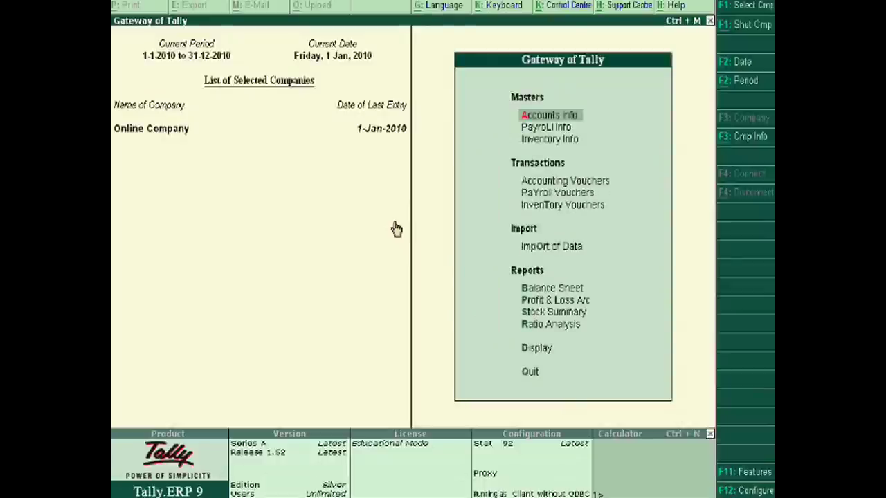
{"action": "key", "text": "Down"}
{"action": "key", "text": "Down"}
{"action": "key", "text": "Down"}
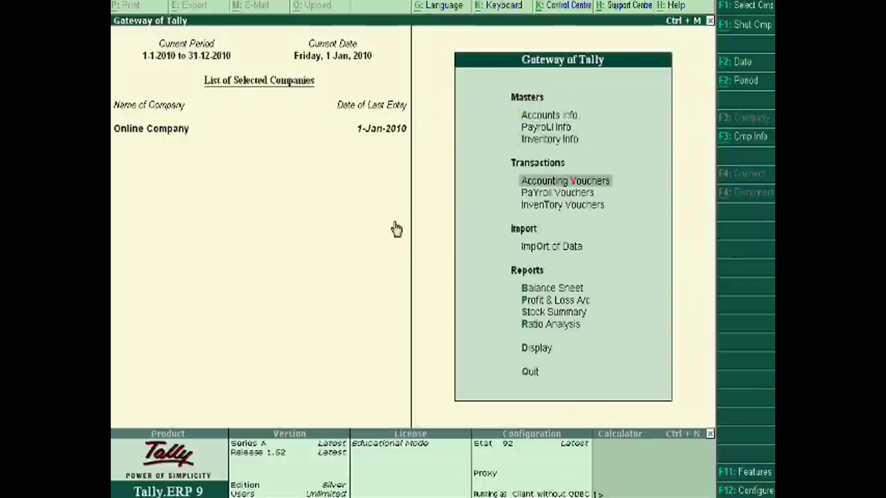
{"action": "key", "text": "Return"}
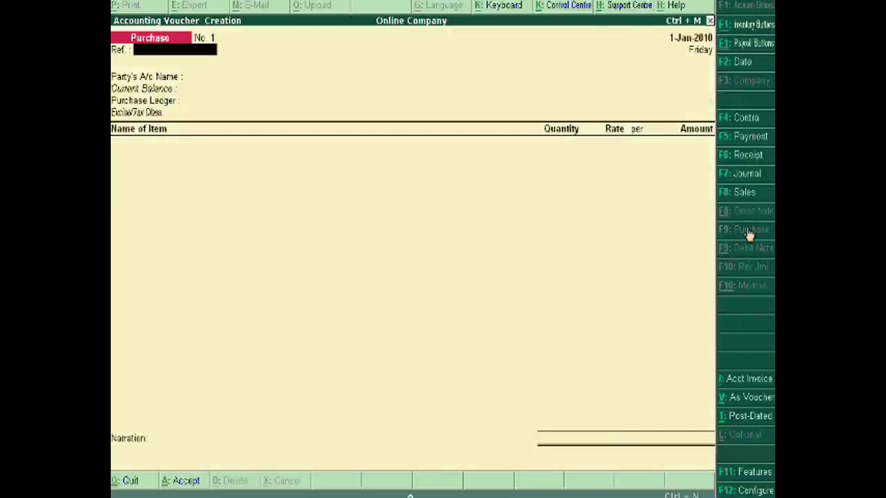
{"action": "key", "text": "Return"}
{"action": "key", "text": "Return"}
{"action": "key", "text": "Return"}
{"action": "key", "text": "Return"}
{"action": "key", "text": "Return"}
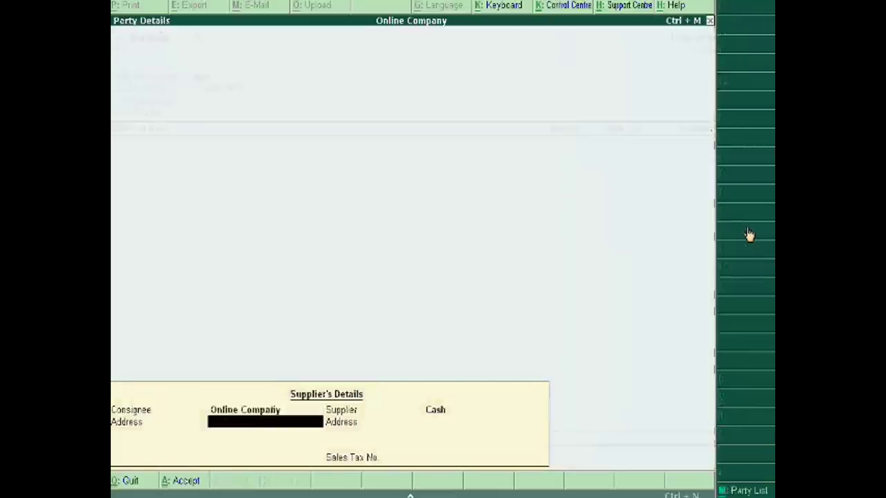
{"action": "key", "text": "Return"}
{"action": "key", "text": "Return"}
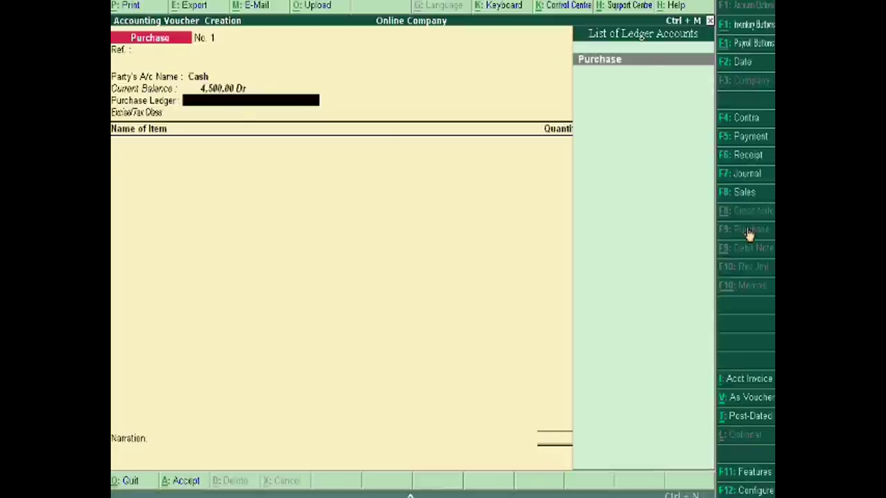
{"action": "key", "text": "Return"}
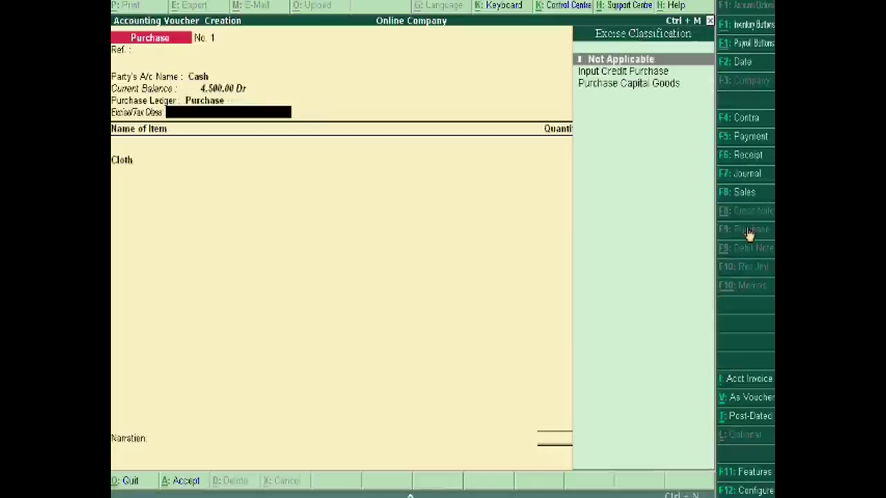
{"action": "key", "text": "Return"}
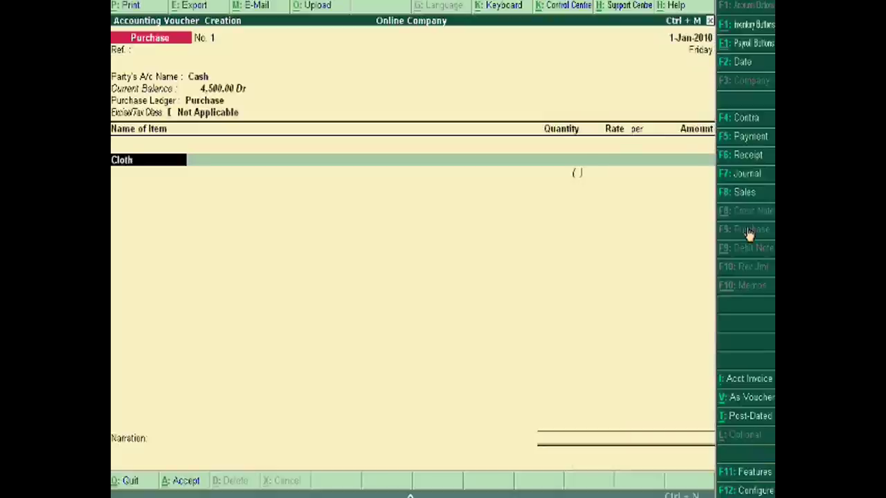
- Add Vaseline 10 Ml to the voucher: quantity 100 at rate 20
{"action": "type", "text": "V"}
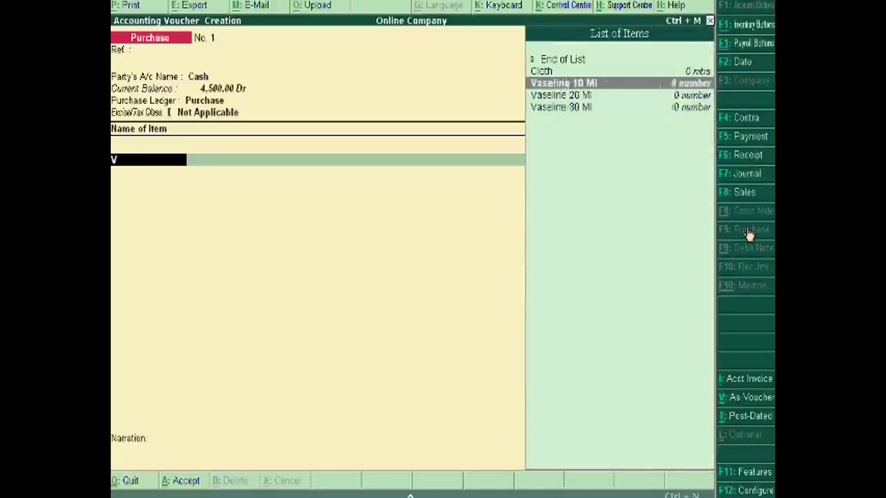
{"action": "key", "text": "Return"}
{"action": "key", "text": "Return"}
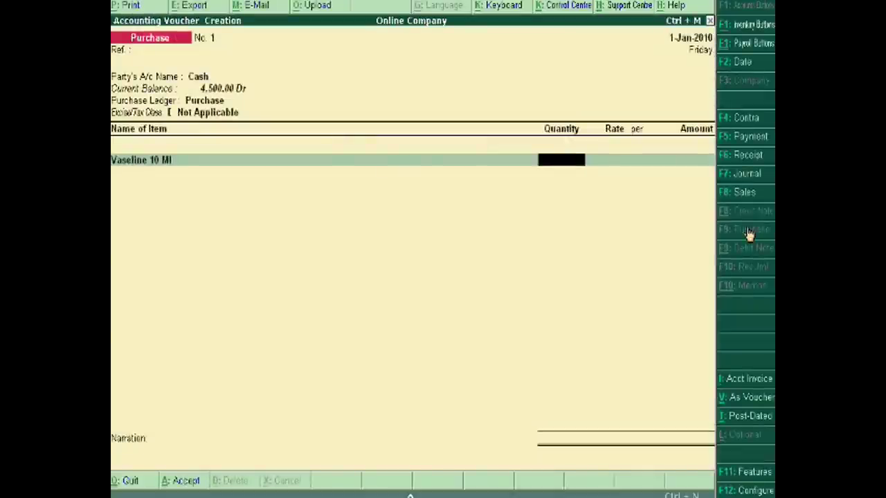
{"action": "type", "text": "100"}
{"action": "key", "text": "Return"}
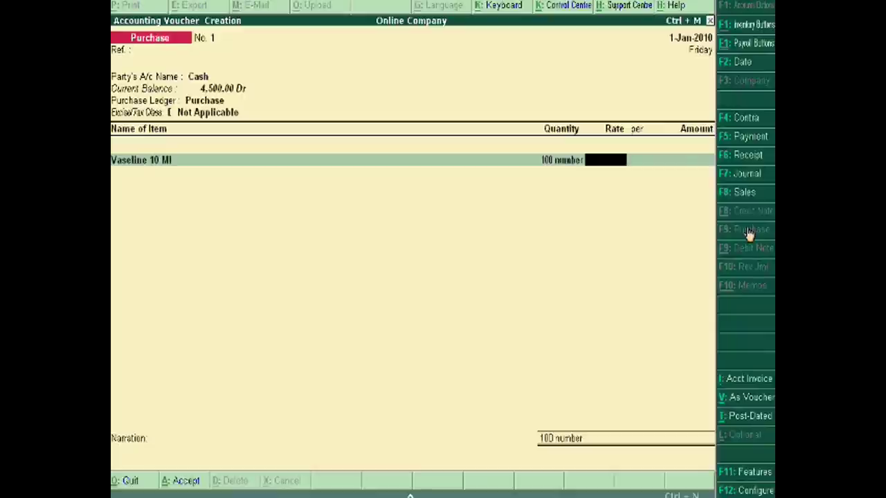
{"action": "type", "text": "20"}
{"action": "key", "text": "Return"}
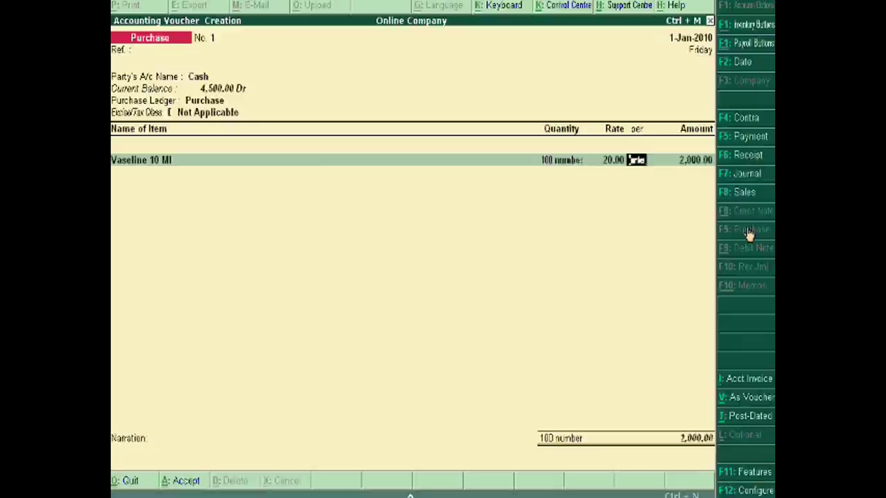
{"action": "key", "text": "Return"}
{"action": "key", "text": "Return"}
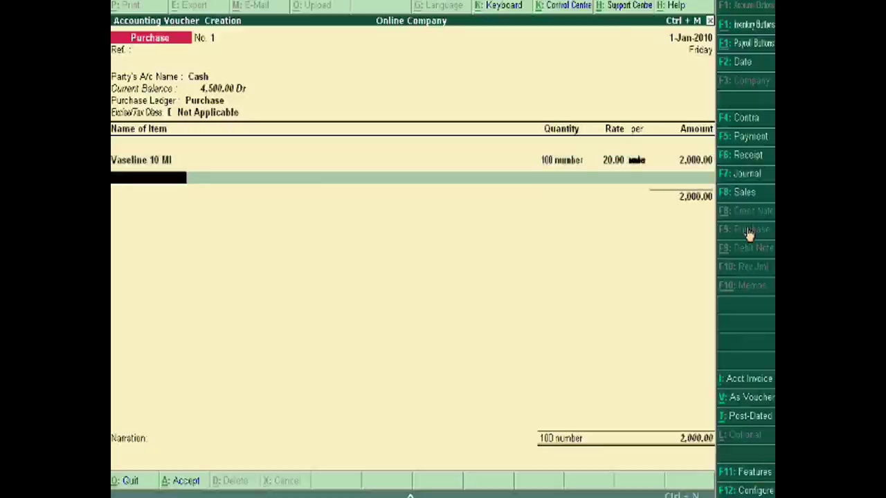
- Add Vaseline 20 Ml: quantity 90 at rate 25
{"action": "type", "text": "V"}
{"action": "key", "text": "Down"}
{"action": "key", "text": "Down"}
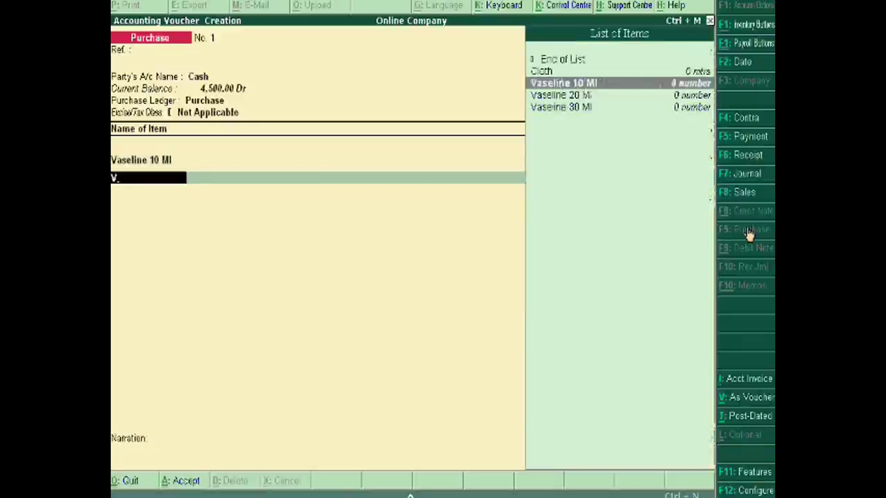
{"action": "key", "text": "Return"}
{"action": "key", "text": "Return"}
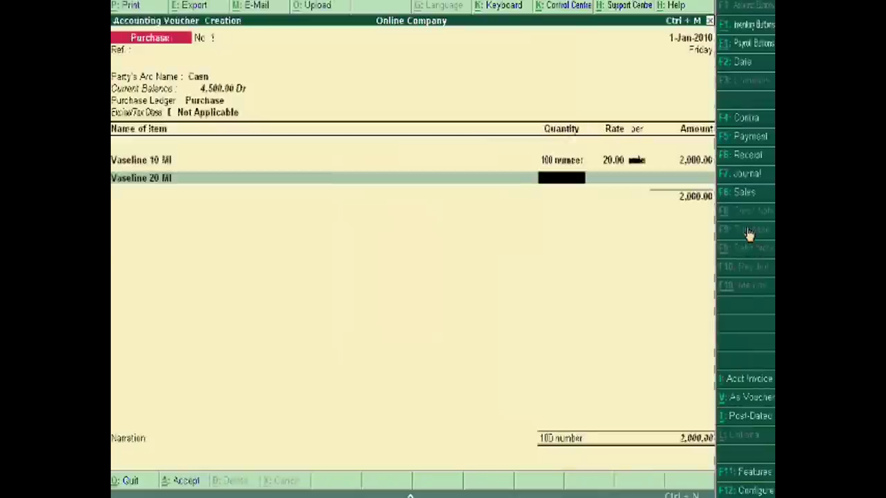
{"action": "type", "text": "90"}
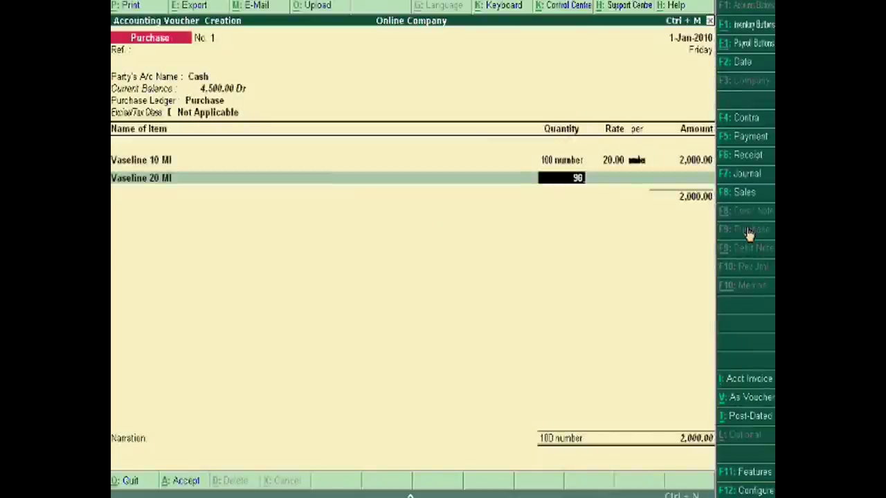
{"action": "key", "text": "Return"}
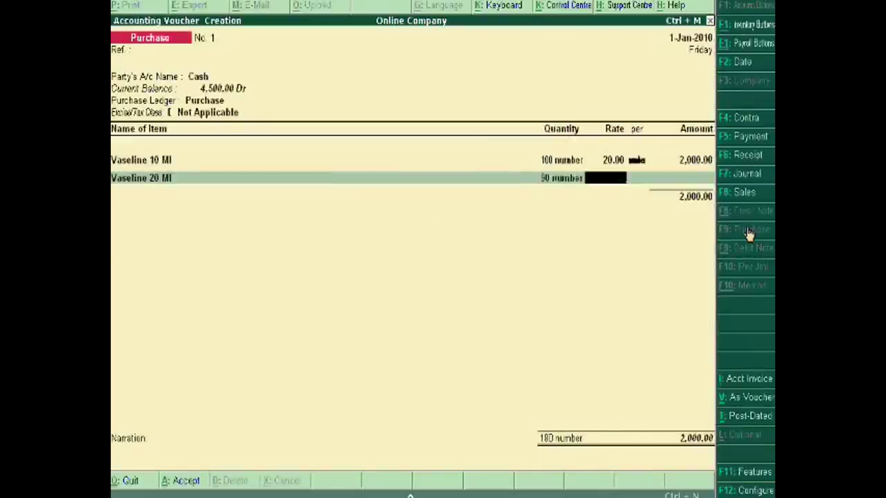
{"action": "type", "text": "25"}
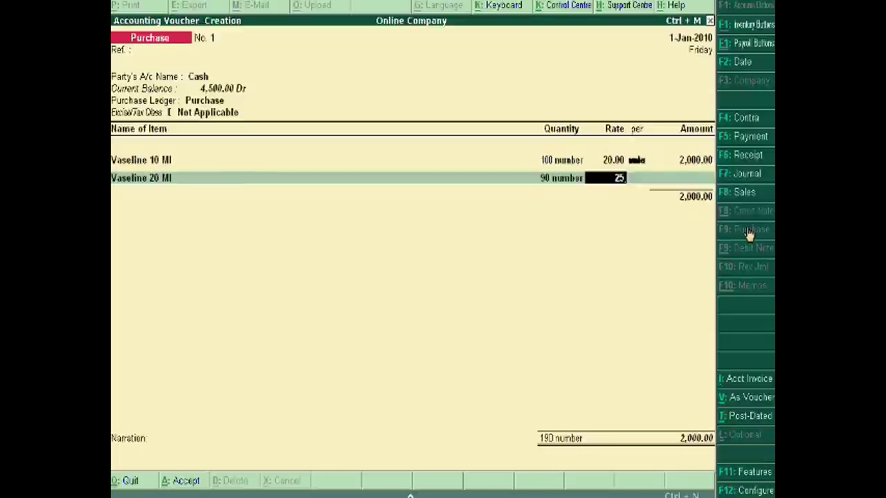
{"action": "key", "text": "Return"}
{"action": "key", "text": "Return"}
{"action": "key", "text": "Return"}
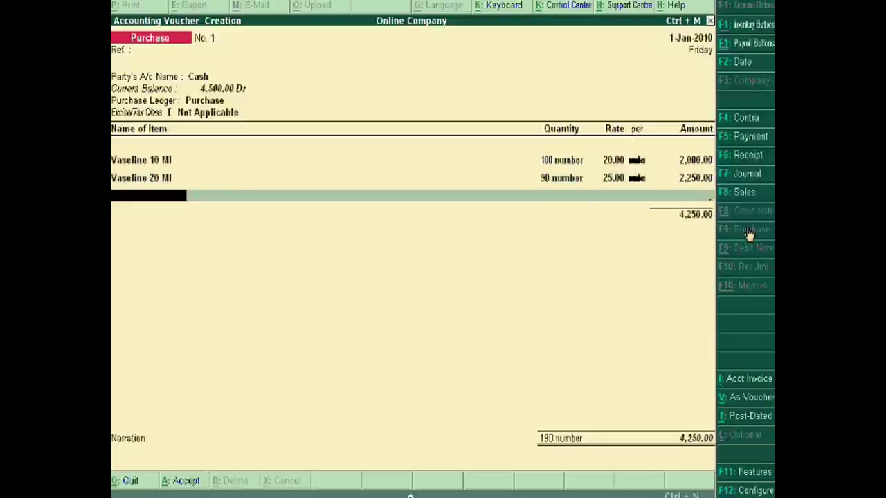
- Add Vaseline 30 Ml: quantity 80 at rate 30, bringing the total to 6,650.00
{"action": "type", "text": "V"}
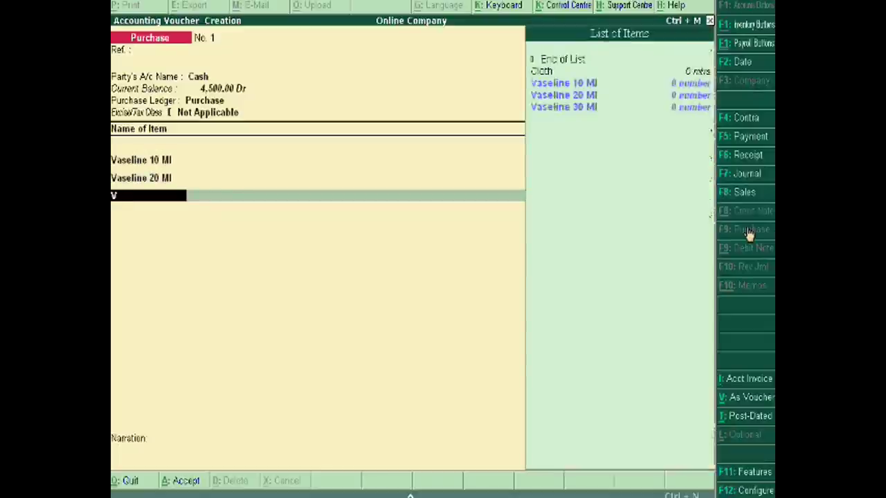
{"action": "key", "text": "Down"}
{"action": "key", "text": "Down"}
{"action": "key", "text": "Down"}
{"action": "key", "text": "Return"}
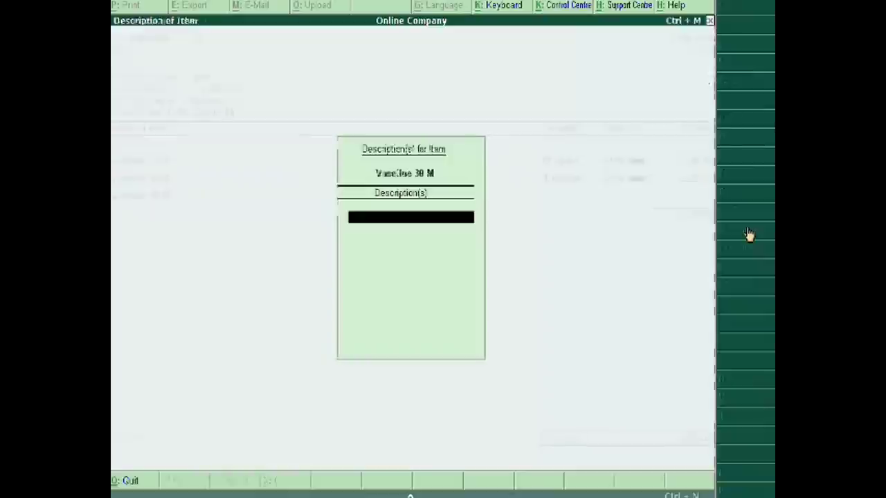
{"action": "key", "text": "Return"}
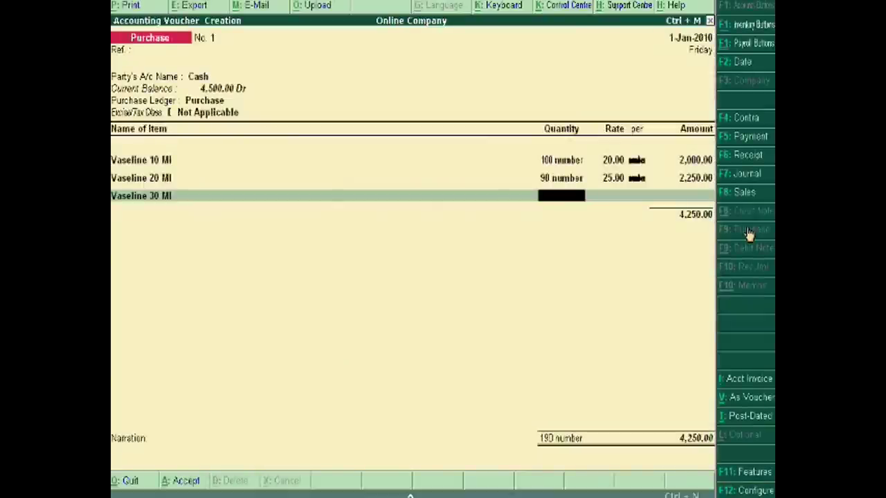
{"action": "type", "text": "80"}
{"action": "key", "text": "Return"}
{"action": "type", "text": "30"}
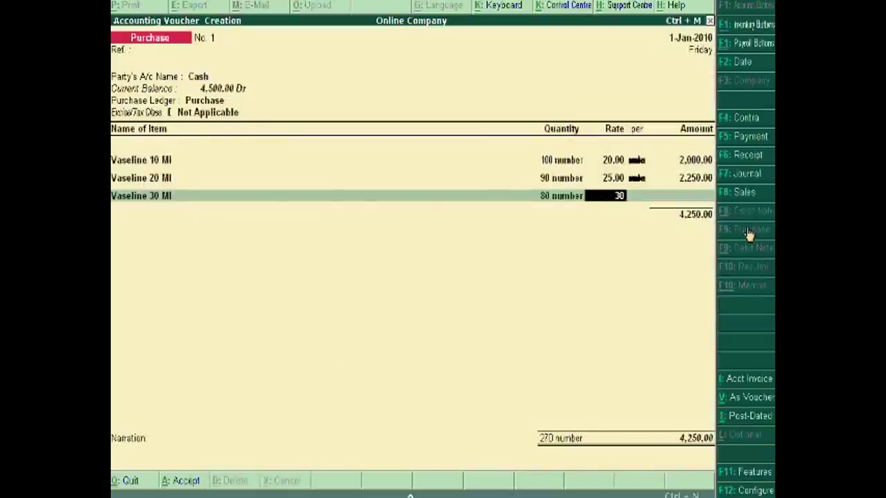
{"action": "key", "text": "Return"}
{"action": "key", "text": "Return"}
{"action": "key", "text": "Return"}
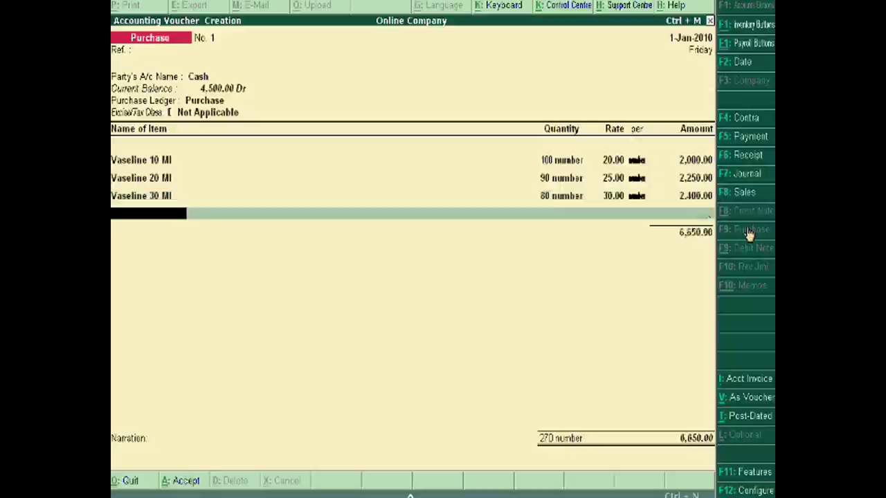
{"action": "key", "text": "Return"}
{"action": "key", "text": "Return"}
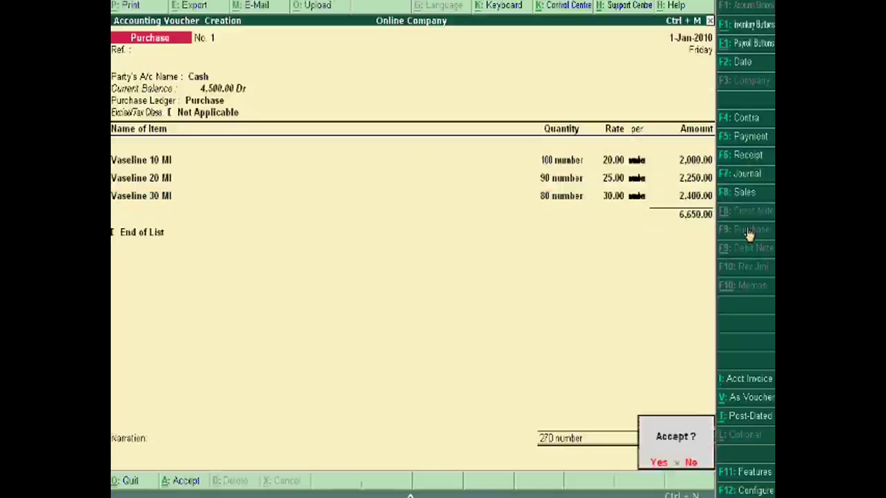